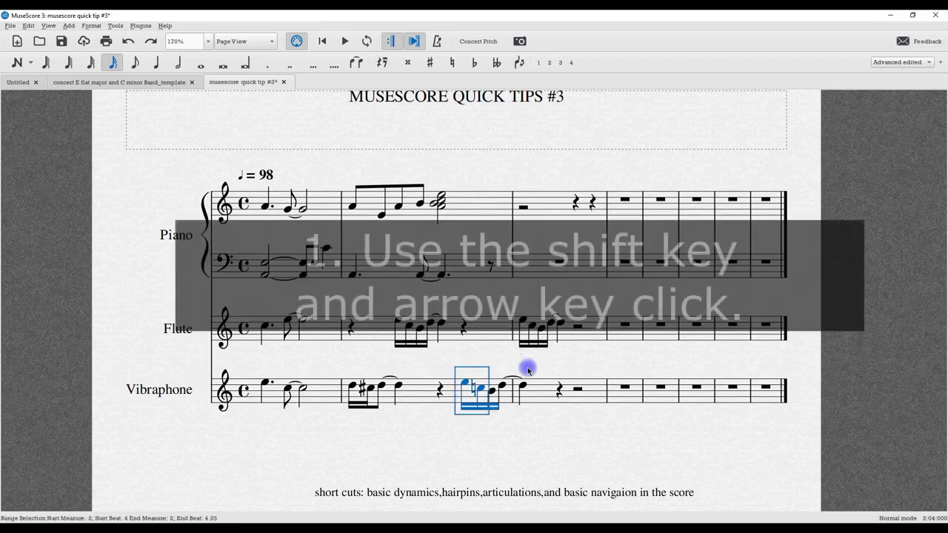
# Step: Slur the Flute's measure-3 sixteenth group, leaving the Vibraphone line without a slur
pyautogui.hotkey('shift', 'Right')
pyautogui.hotkey('shift', 'Right')
pyautogui.hotkey('shift', 'Right')
pyautogui.hotkey('shift', 'Right')
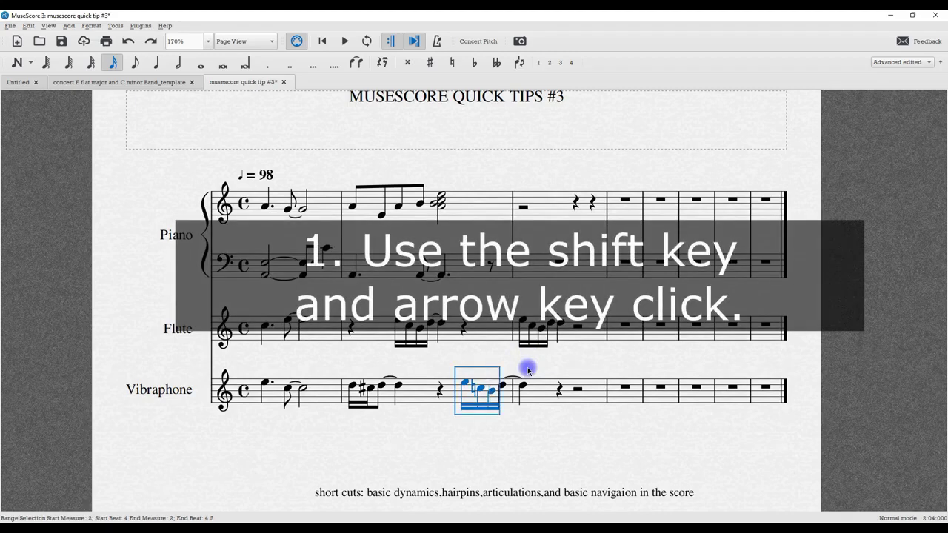
pyautogui.hotkey('shift', 'Left')
pyautogui.hotkey('shift', 'Up')
pyautogui.hotkey('shift', 'Right')
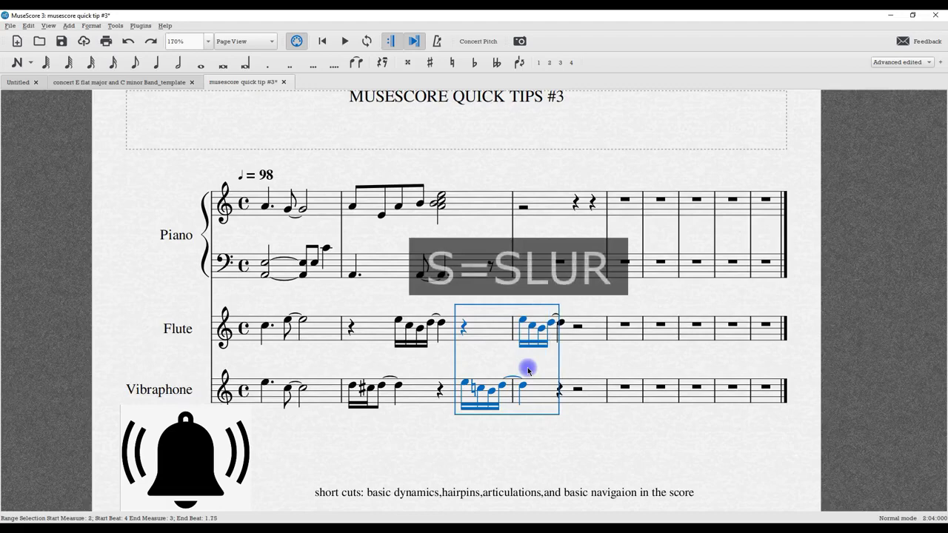
pyautogui.press('s')
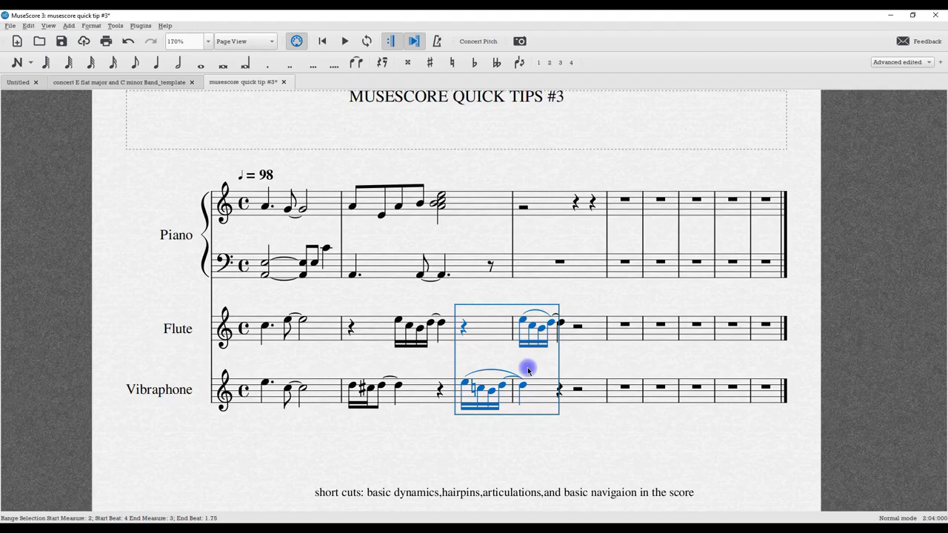
pyautogui.hotkey('ctrl', 'z')
pyautogui.hotkey('ctrl', 'shift', 'z')
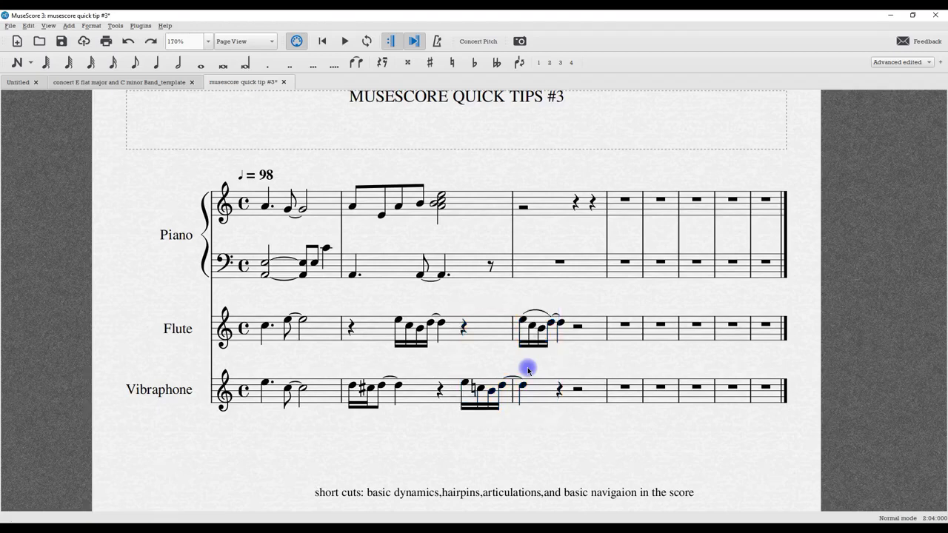
# Step: Slur the Vibraphone sixteenths from measure 2 into measure 3, plus a longer Flute slur in measure 3
pyautogui.click(466, 384)
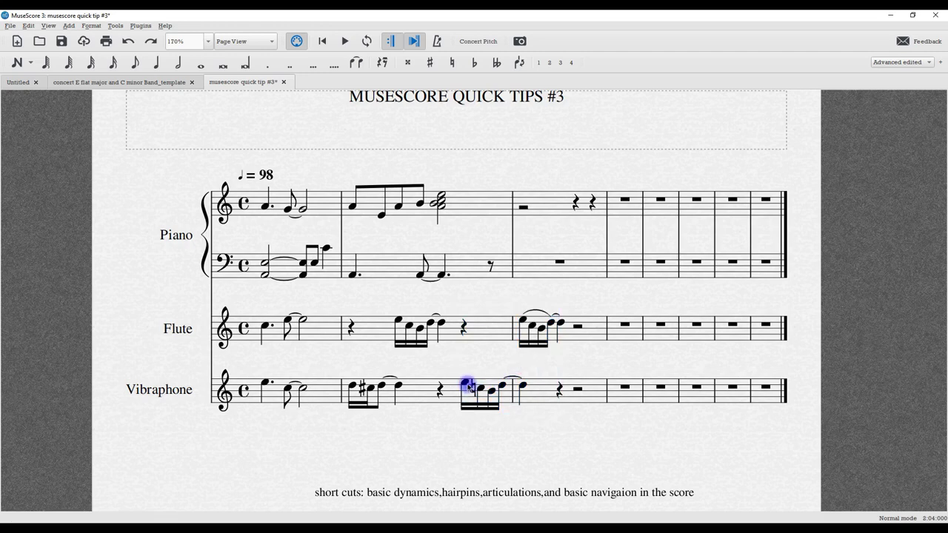
pyautogui.click(468, 386)
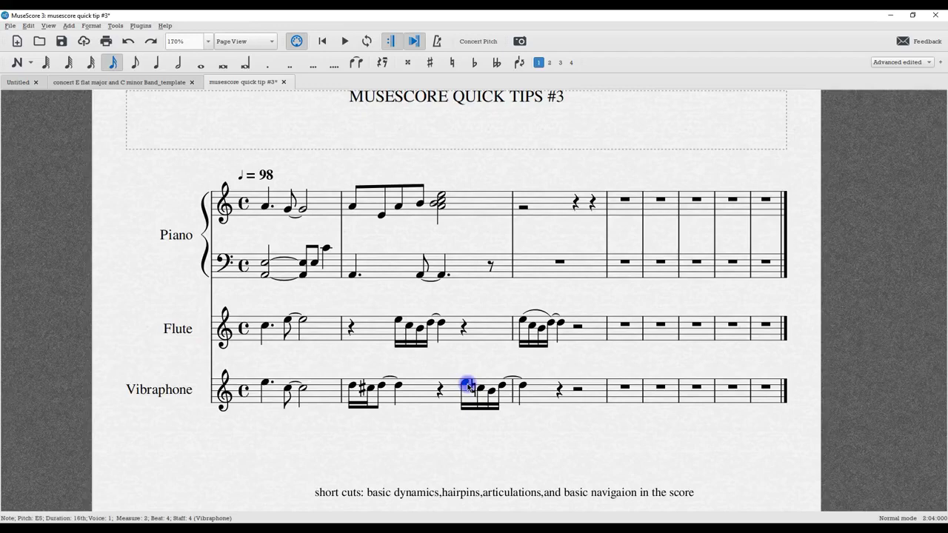
pyautogui.hotkey('shift', 'Right')
pyautogui.hotkey('shift', 'Right')
pyautogui.hotkey('shift', 'Right')
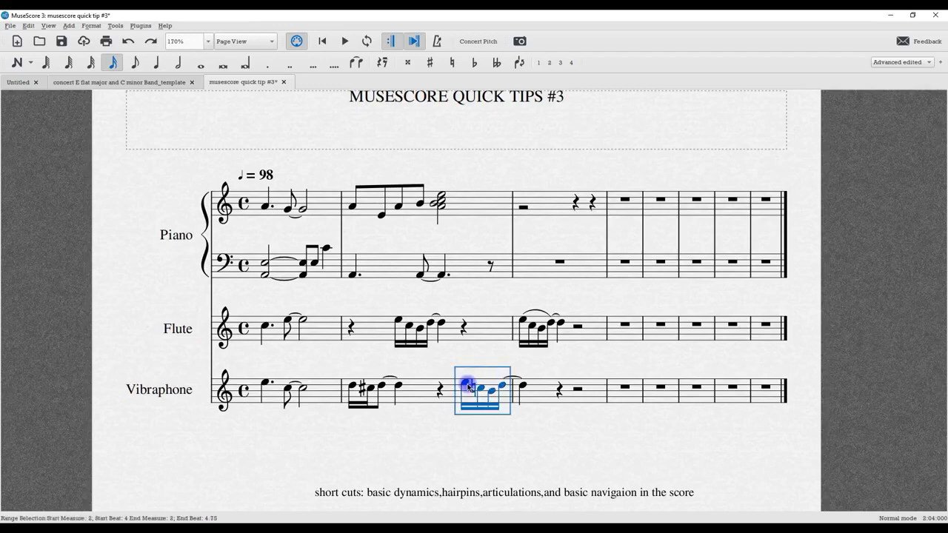
pyautogui.hotkey('shift', 'Right')
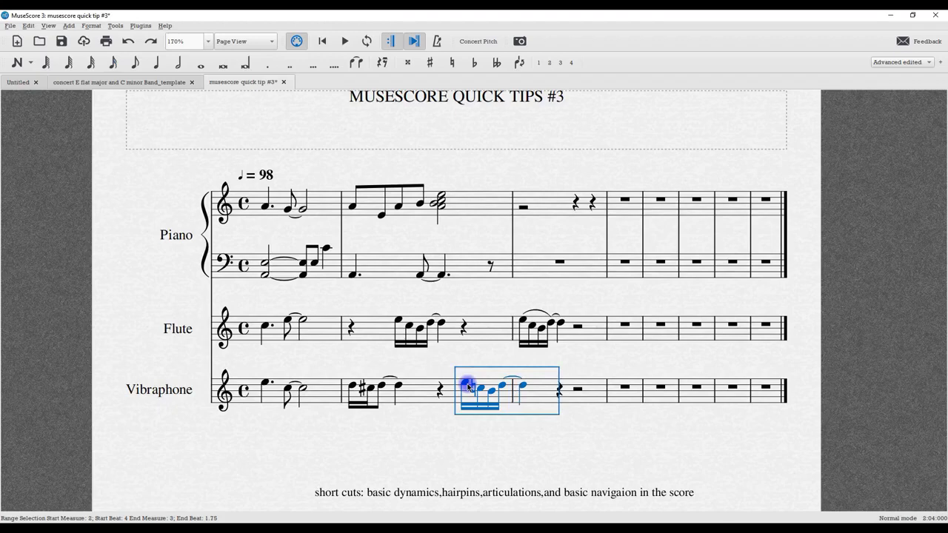
pyautogui.hotkey('shift', 'Up')
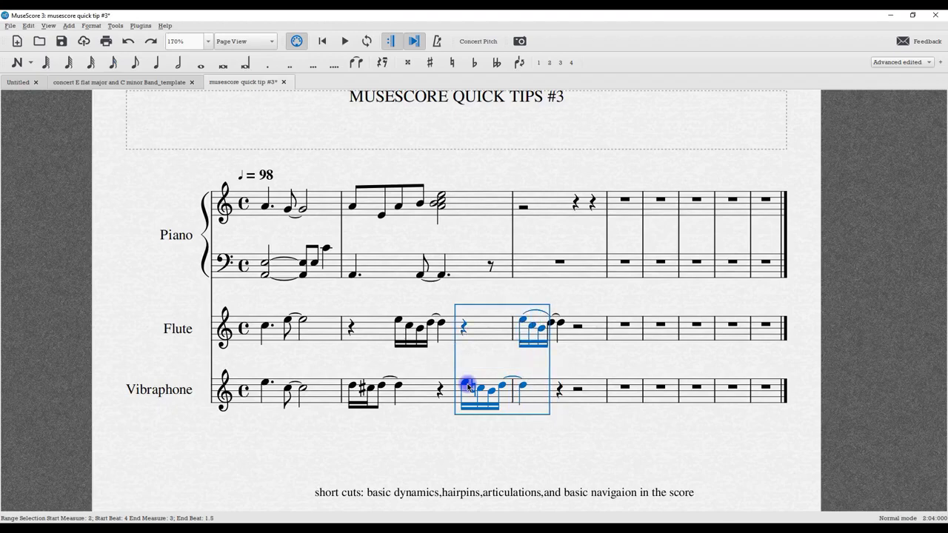
pyautogui.hotkey('shift', 'Right')
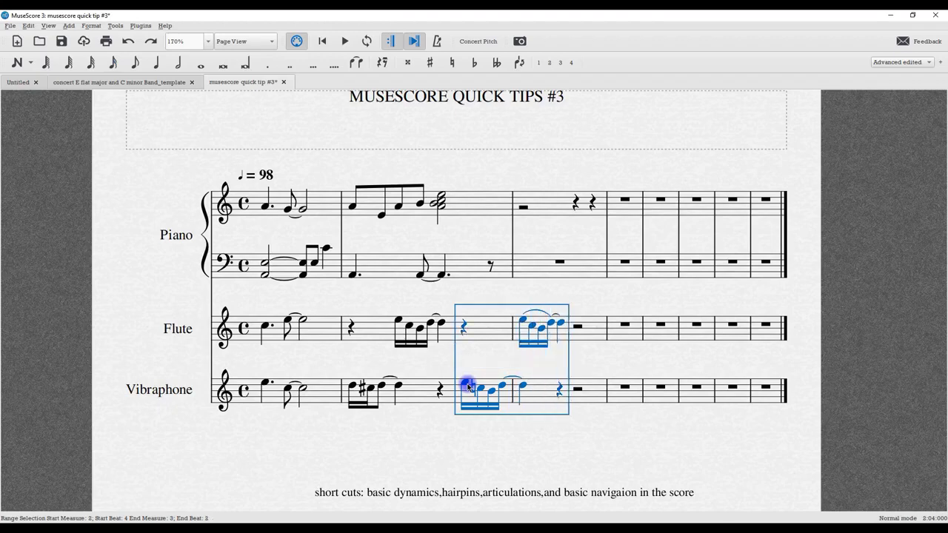
pyautogui.press('s')
# Step: Select the Flute's slurred sixteenth-note figure in measure 3
pyautogui.press('n')
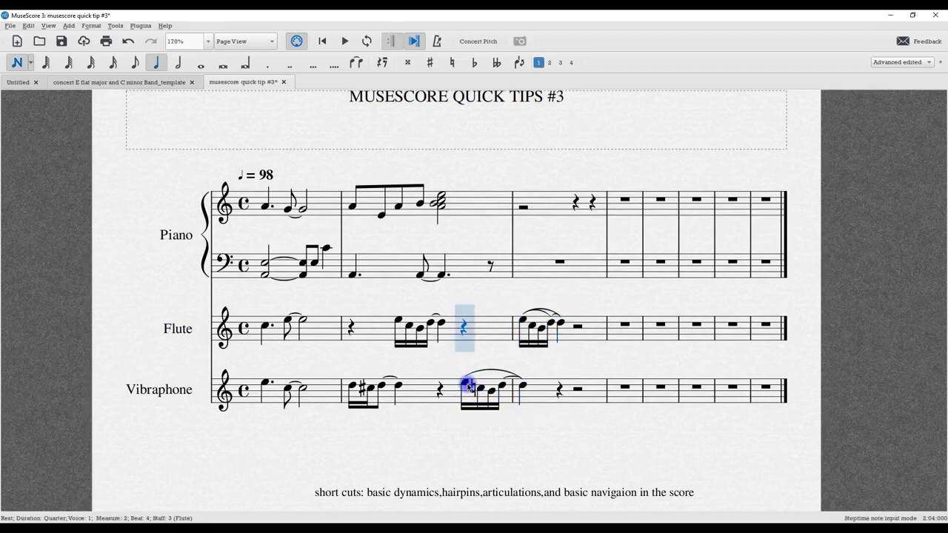
pyautogui.press('Right')
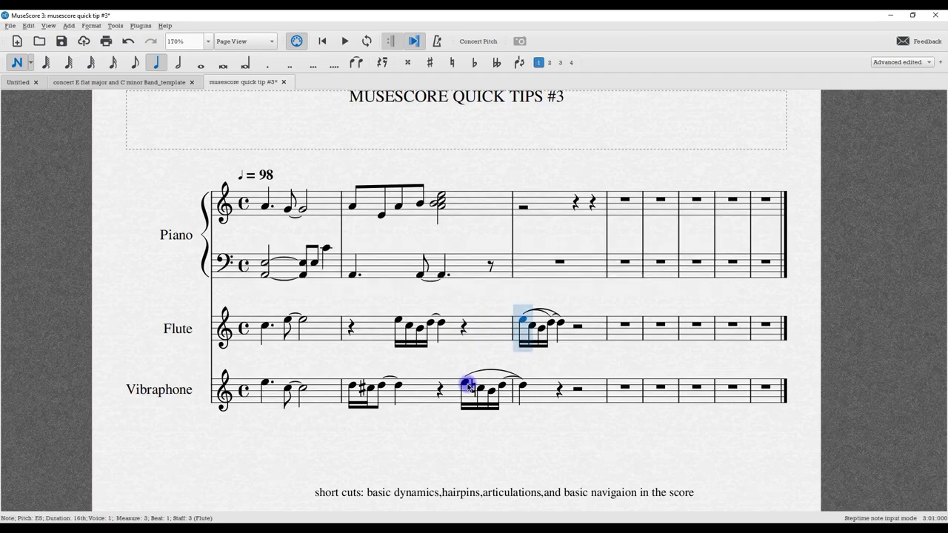
pyautogui.press('Escape')
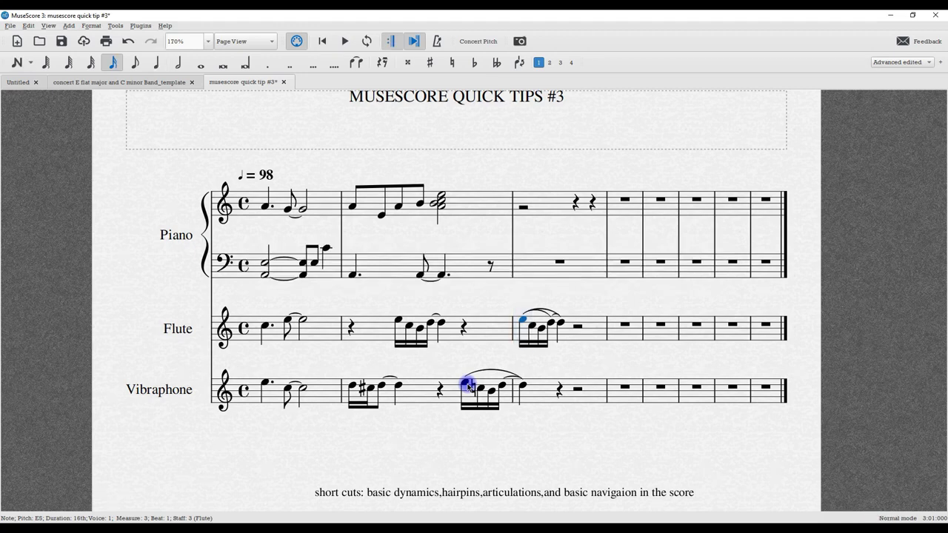
pyautogui.hotkey('shift', 'Right')
pyautogui.hotkey('shift', 'Right')
pyautogui.hotkey('shift', 'Right')
pyautogui.hotkey('shift', 'Right')
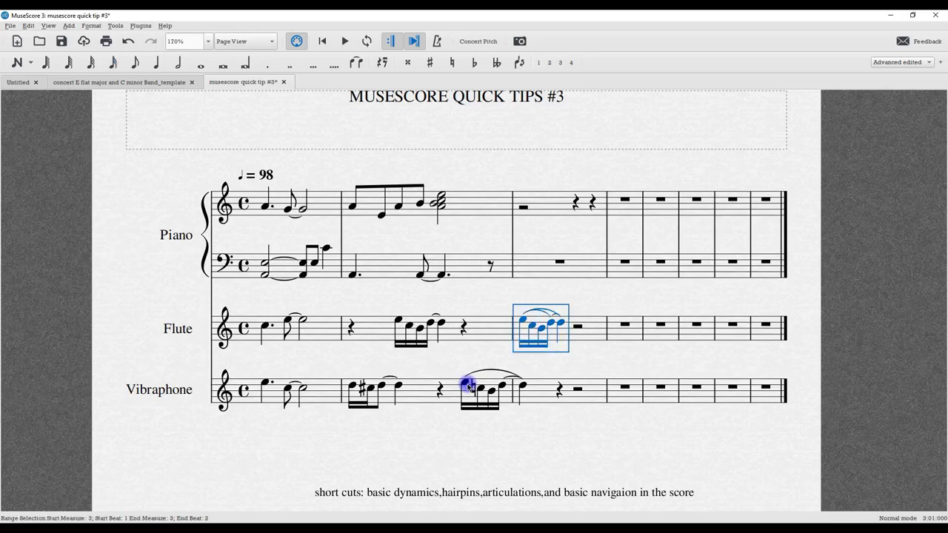
# Step: Paste the Flute figure over the half rest in Piano treble measure 3
pyautogui.press('n')
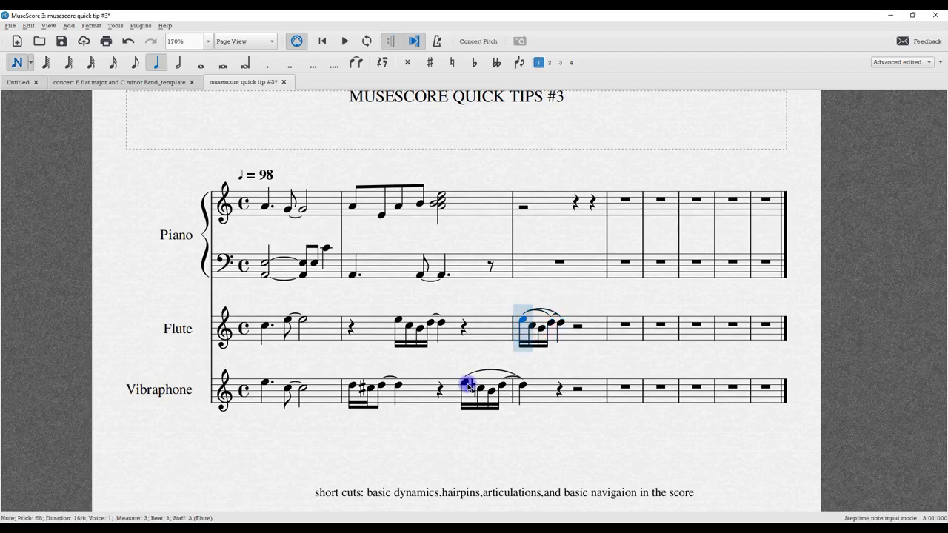
pyautogui.hotkey('ctrl', 'Up')
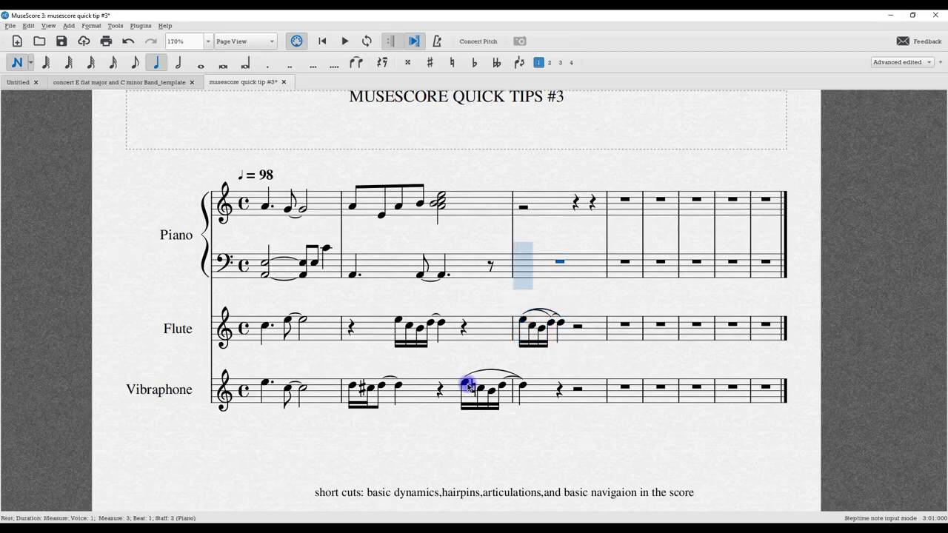
pyautogui.hotkey('ctrl', 'Up')
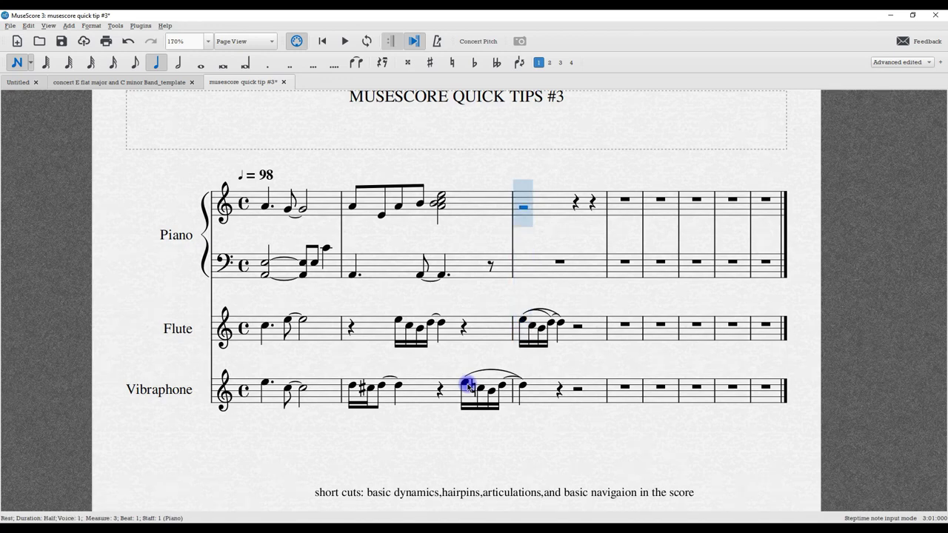
pyautogui.press('Escape')
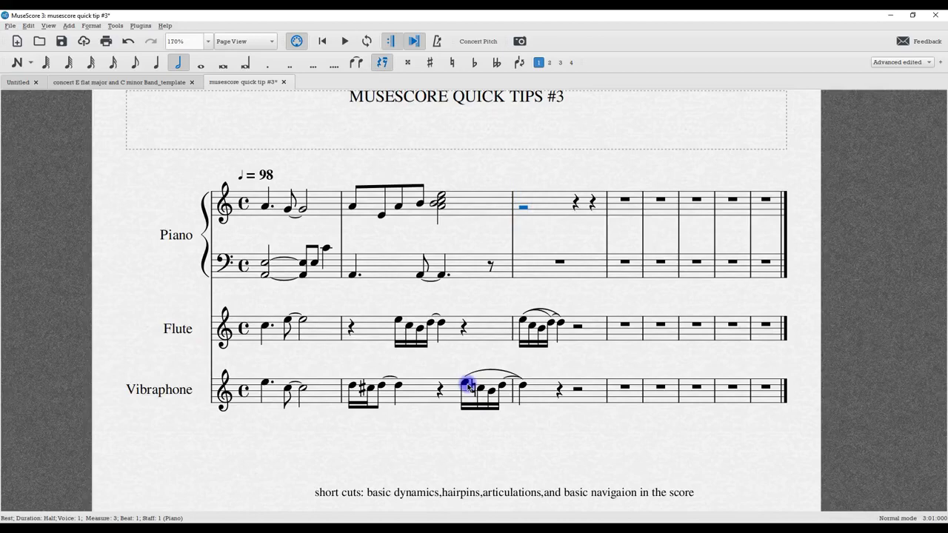
pyautogui.hotkey('ctrl', 'v')
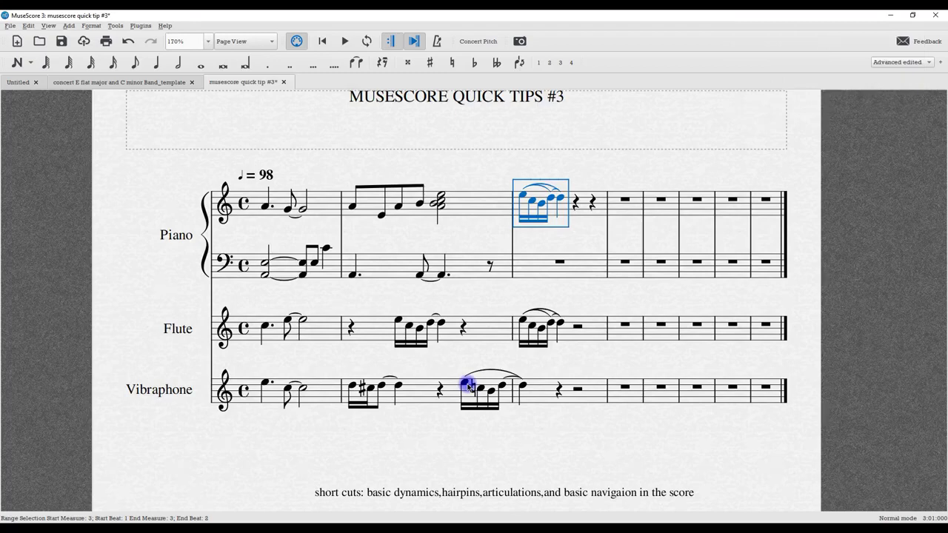
# Step: Undo and repaste the four Flute sixteenths onto the Piano treble rest in measure 3
pyautogui.hotkey('ctrl', 'z')
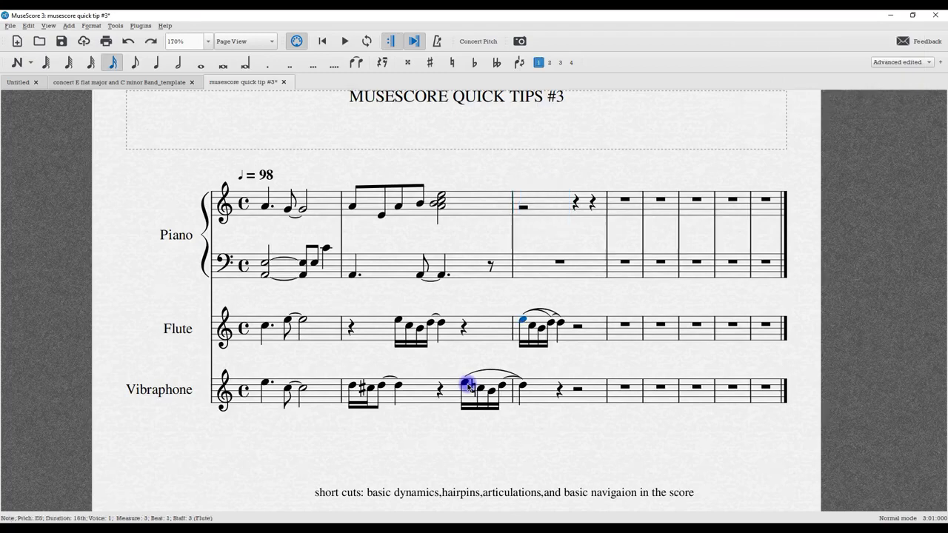
pyautogui.hotkey('shift', 'Right')
pyautogui.hotkey('shift', 'Right')
pyautogui.hotkey('shift', 'Right')
pyautogui.hotkey('shift', 'Right')
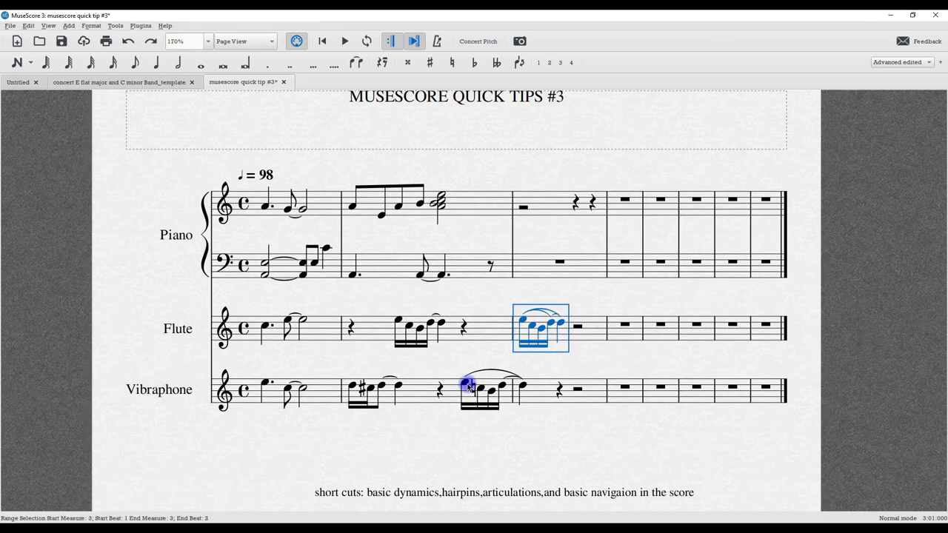
pyautogui.press('n')
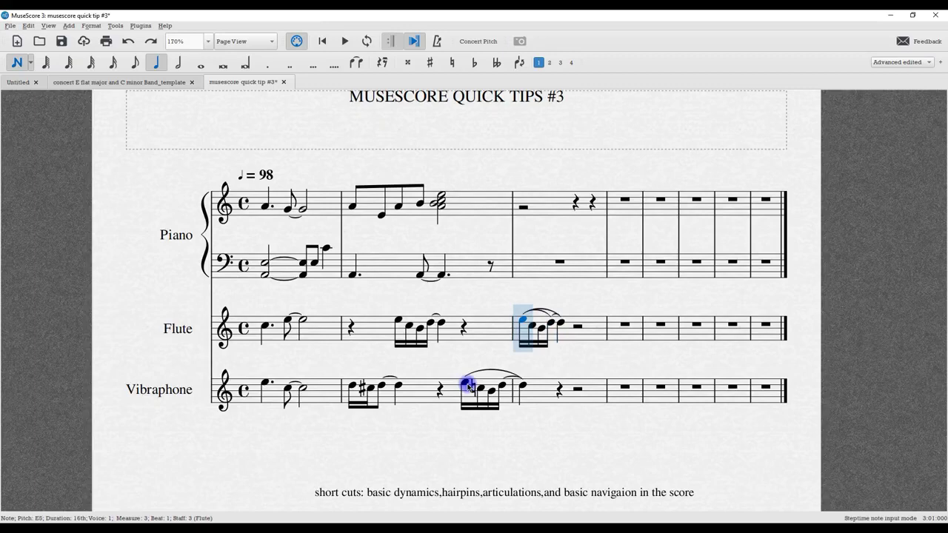
pyautogui.hotkey('alt', 'shift', 'Up')
pyautogui.hotkey('alt', 'shift', 'Up')
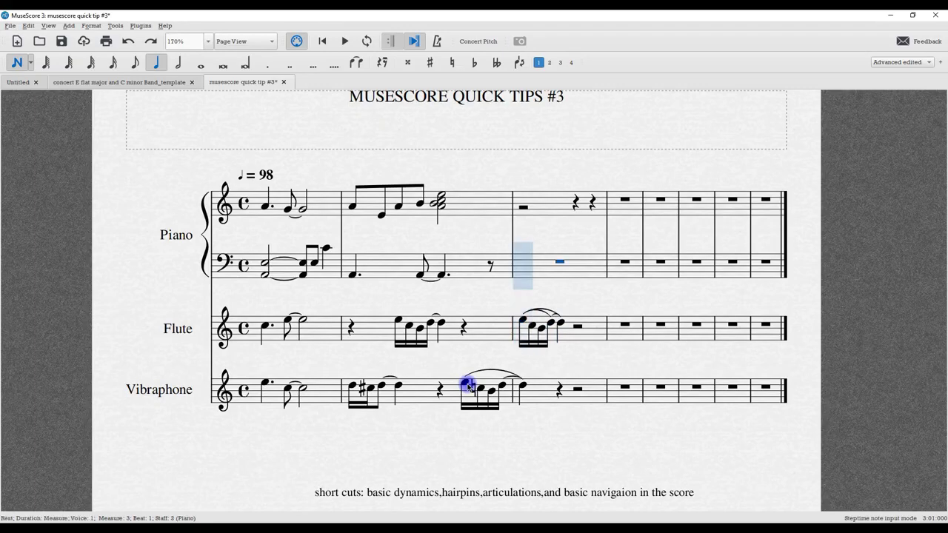
pyautogui.press('Escape')
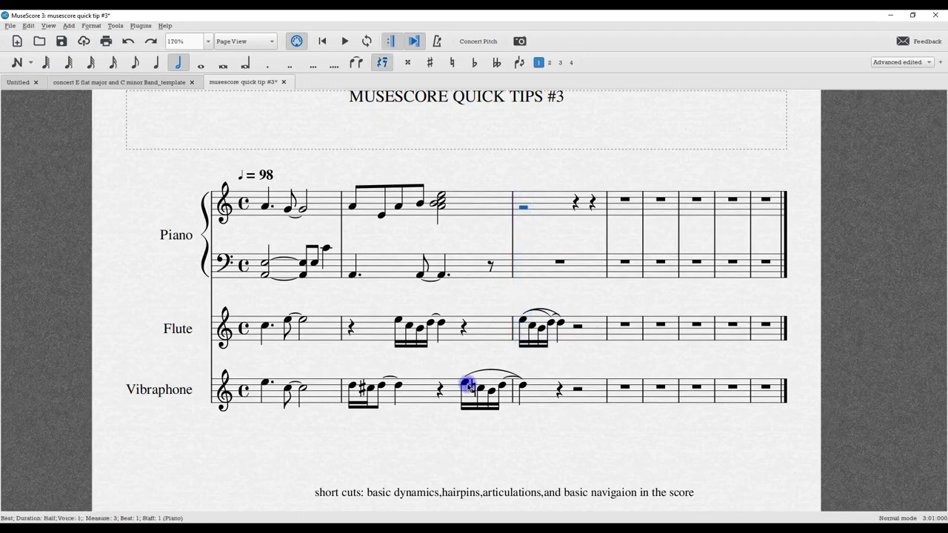
pyautogui.hotkey('ctrl', 'v')
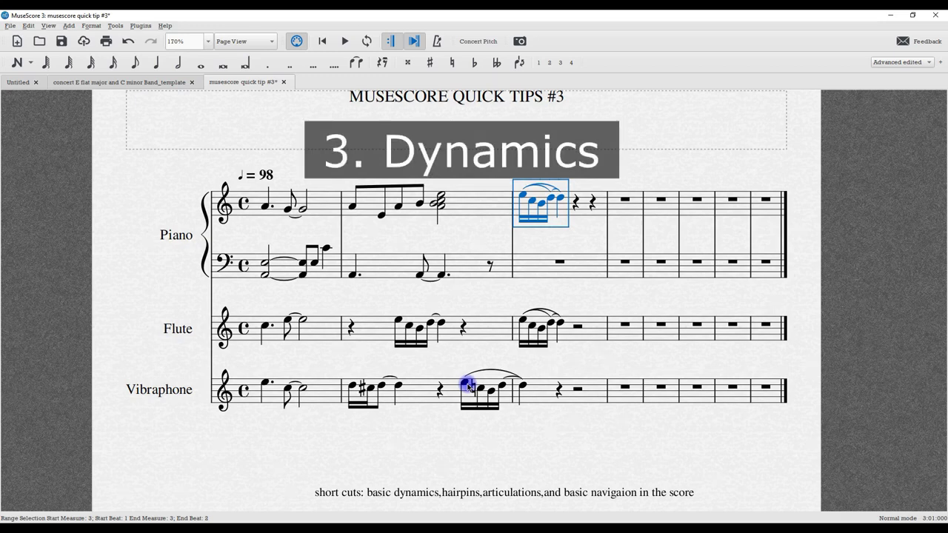
# Step: Attempt a p dynamic under the Piano's first note in measure 1 using staff text
pyautogui.press('Escape')
pyautogui.press('n')
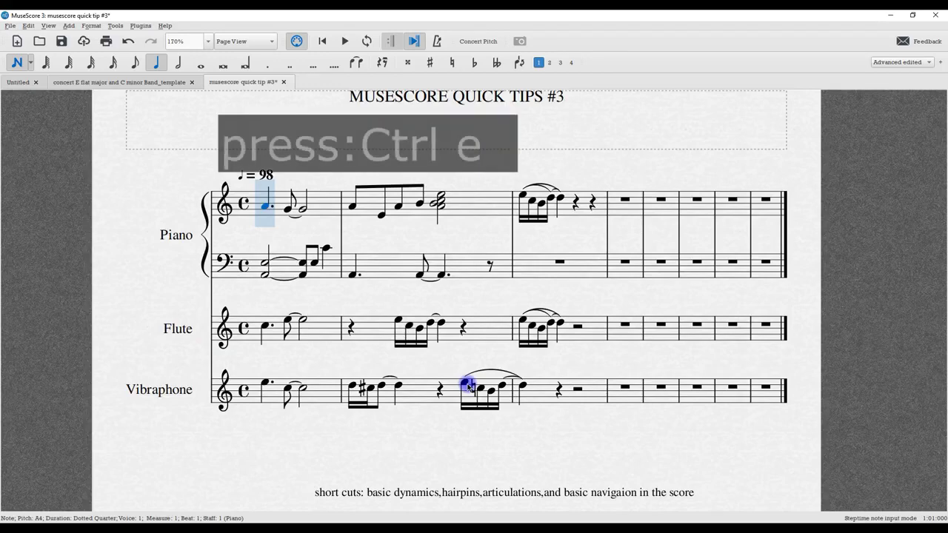
pyautogui.hotkey('ctrl', 'e')
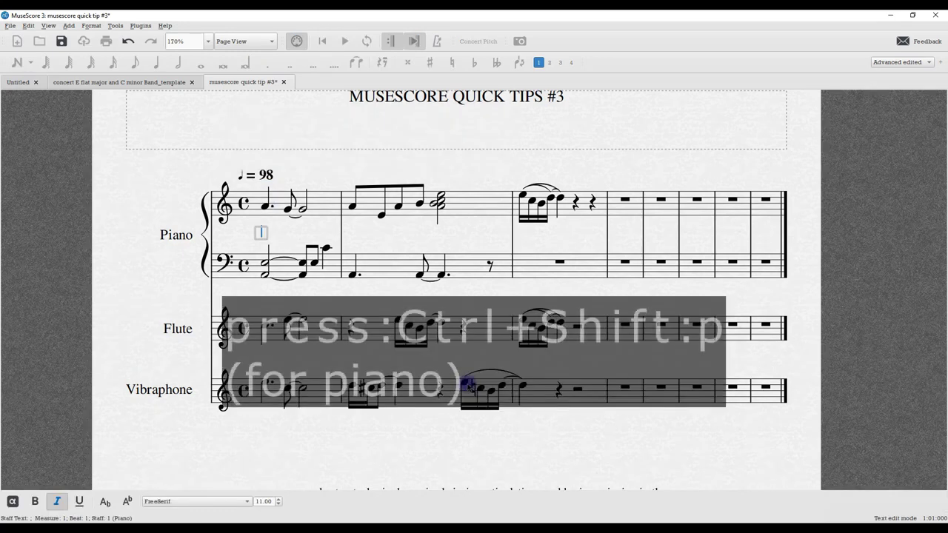
pyautogui.hotkey('ctrl', 'shift', 'p')
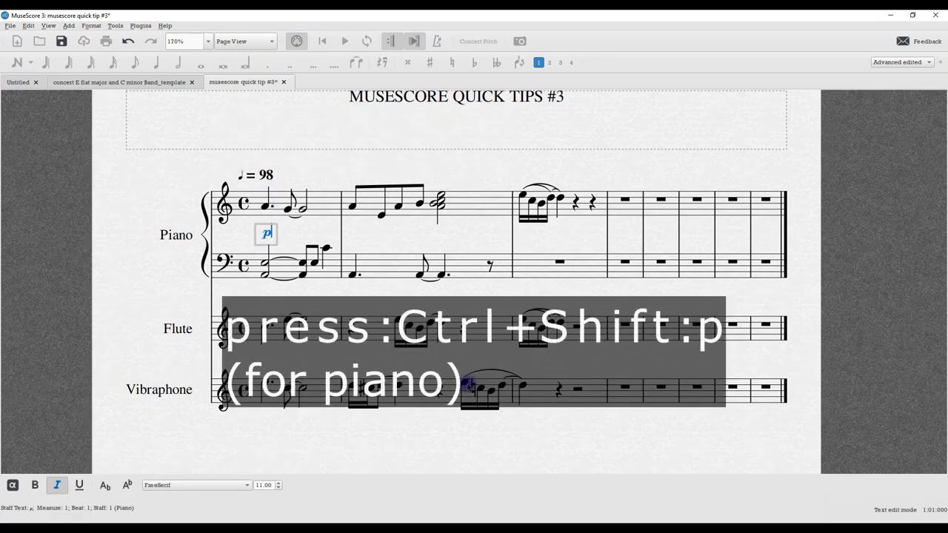
pyautogui.press('Escape')
pyautogui.press('Right')
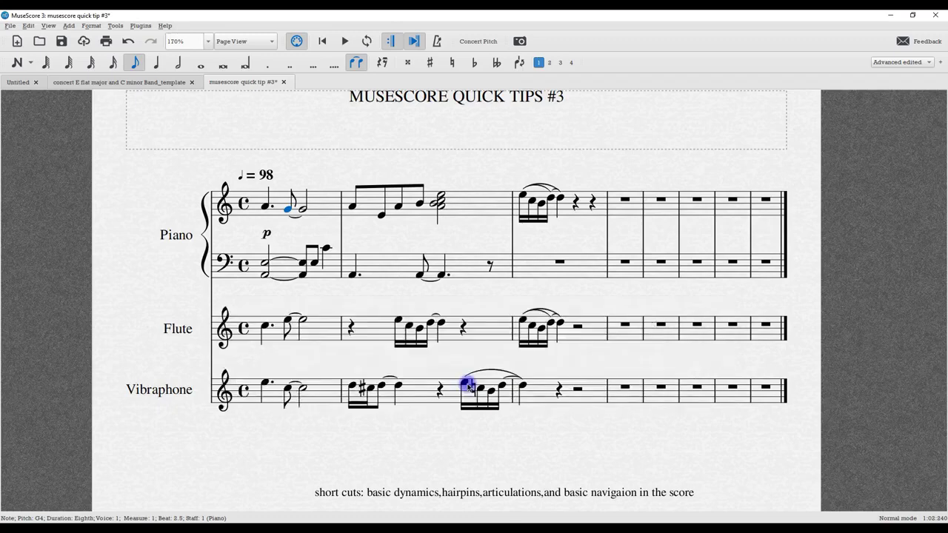
pyautogui.click(266, 209)
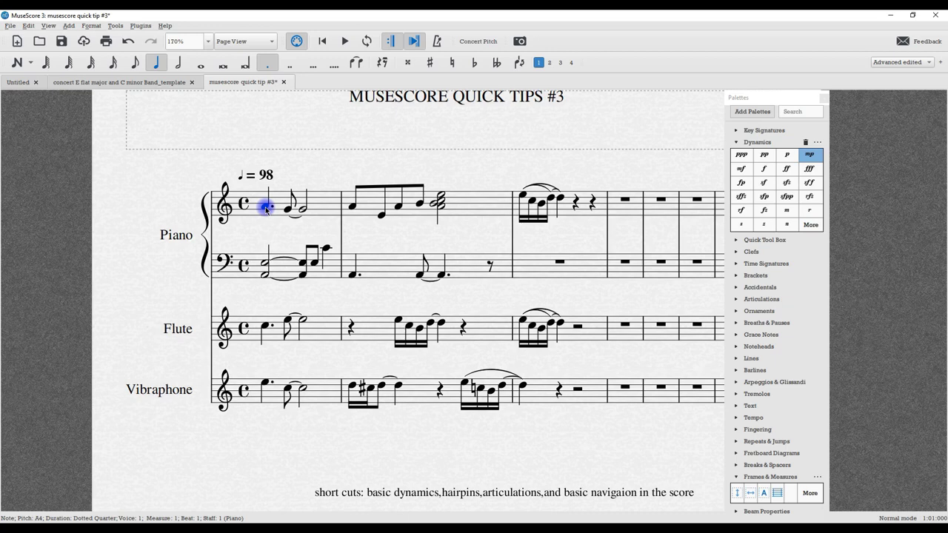
# Step: Apply mp from the Dynamics palette to the first notes of both Piano staves, Flute and Vibraphone
pyautogui.keyDown('ctrl'); pyautogui.click(265, 272); pyautogui.keyUp('ctrl')
pyautogui.keyDown('ctrl'); pyautogui.click(265, 326); pyautogui.keyUp('ctrl')
pyautogui.keyDown('ctrl'); pyautogui.click(266, 383); pyautogui.keyUp('ctrl')
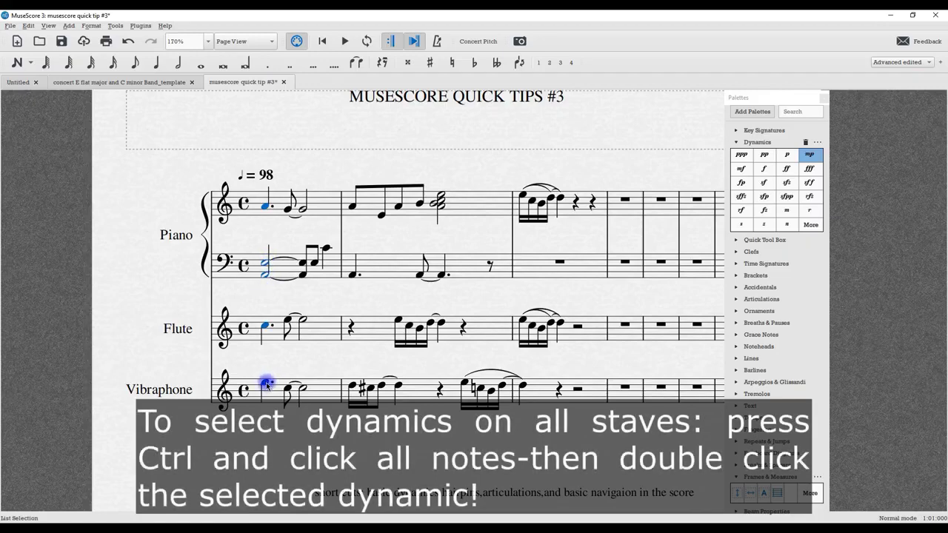
pyautogui.click(810, 156)
pyautogui.doubleClick(810, 156)
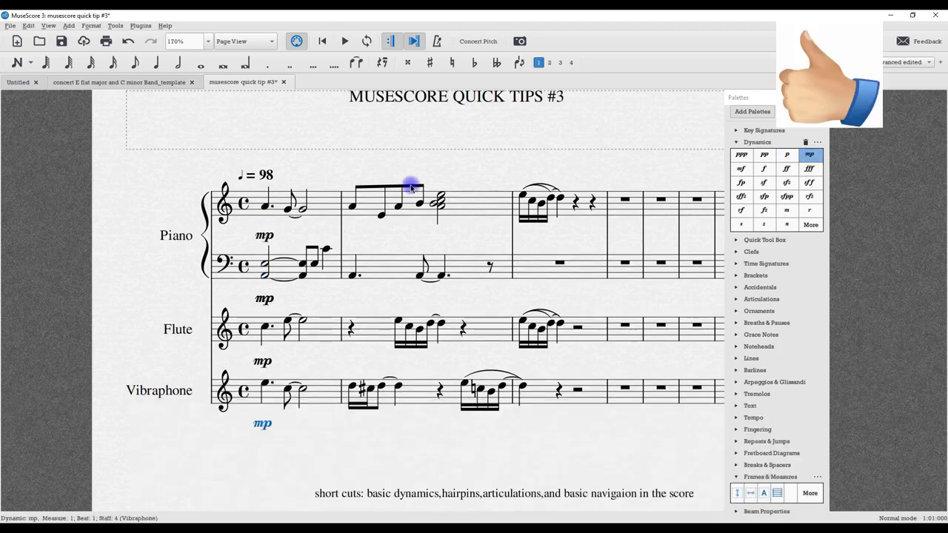
pyautogui.hotkey('ctrl', 'z')
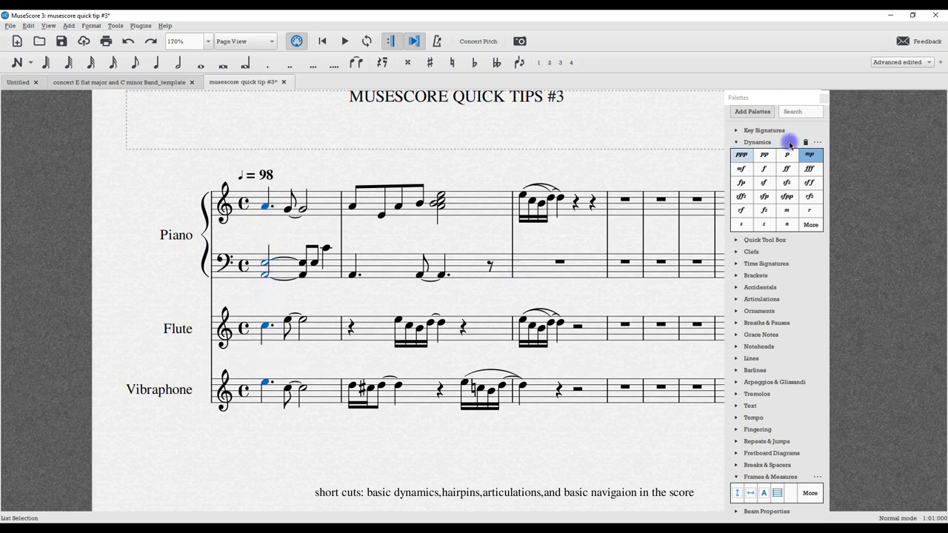
pyautogui.click(812, 159)
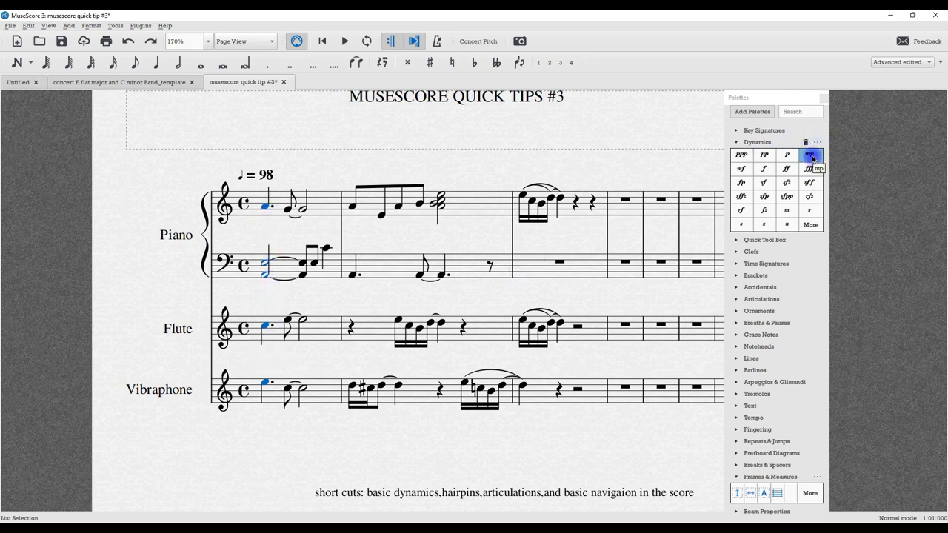
pyautogui.click(289, 211)
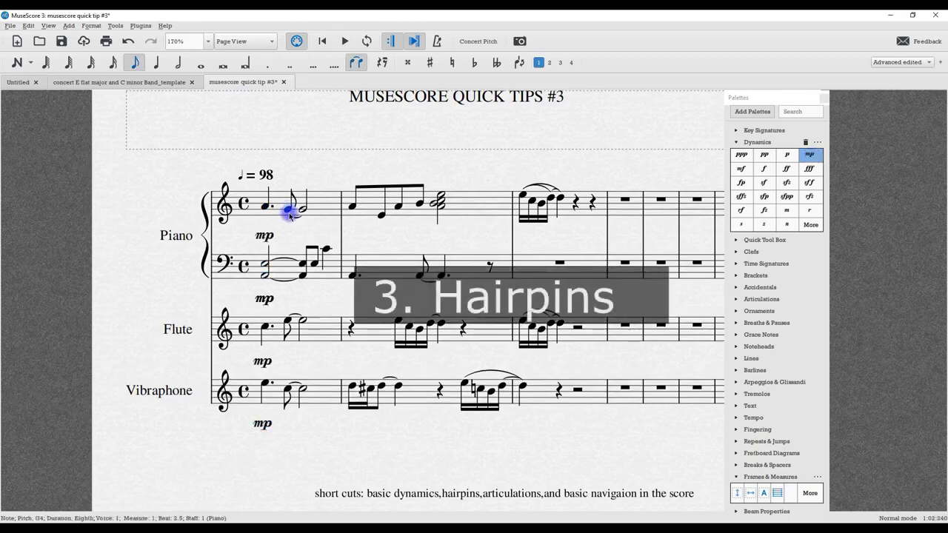
# Step: Add a crescendo hairpin under the Piano treble notes from measure 1 into measure 2
pyautogui.hotkey('shift', 'Right')
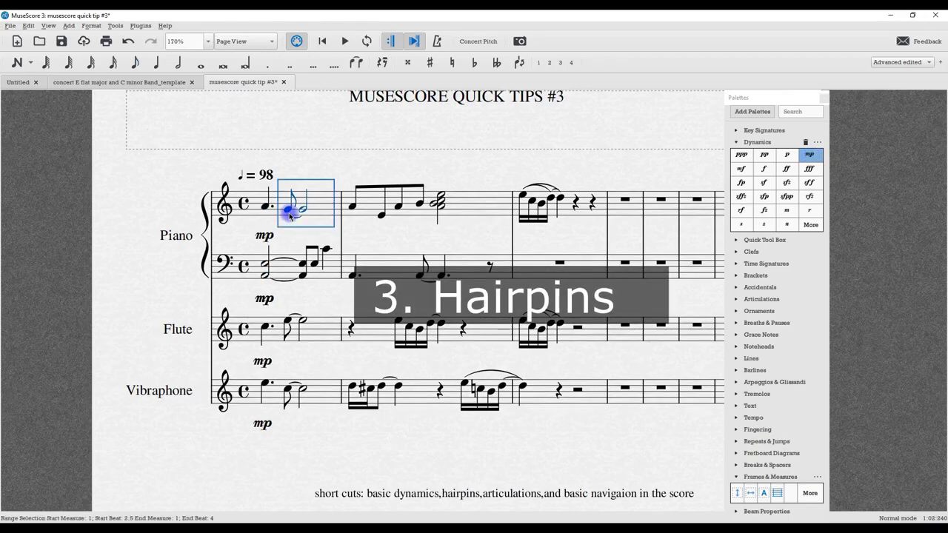
pyautogui.hotkey('shift', 'Right')
pyautogui.hotkey('shift', 'Right')
pyautogui.hotkey('shift', 'Right')
pyautogui.hotkey('shift', 'Right')
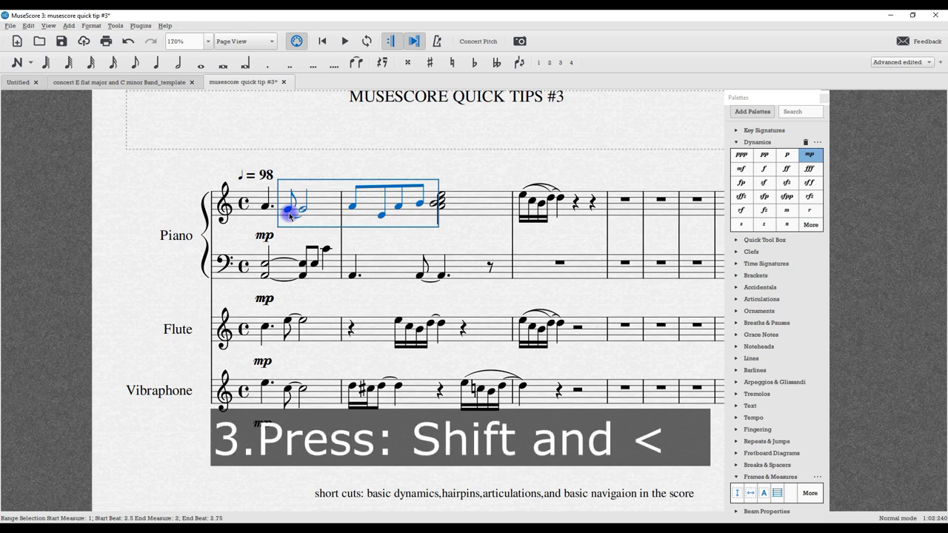
pyautogui.hotkey('shift', ',')
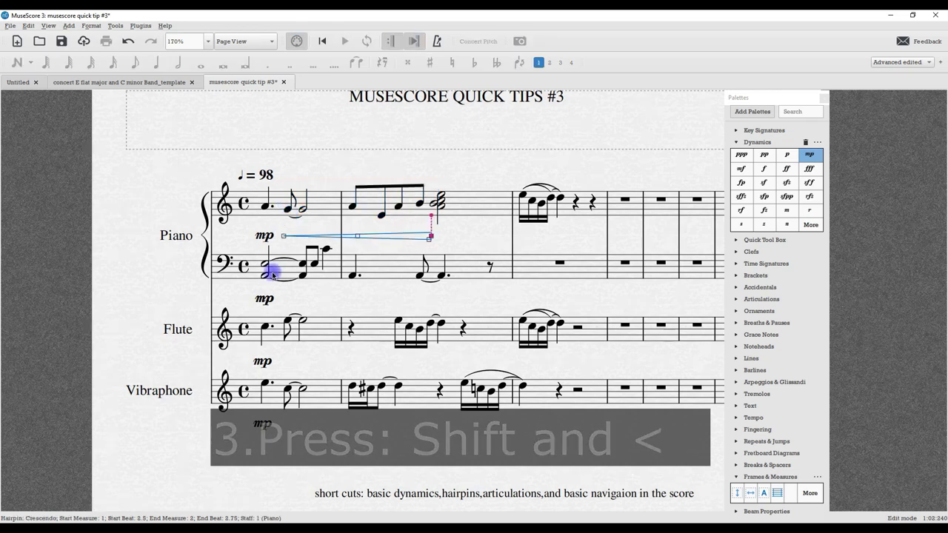
# Step: Select the Flute and Vibraphone from the measure-1 eighth note through beat 3 of measure 2
pyautogui.click(288, 322)
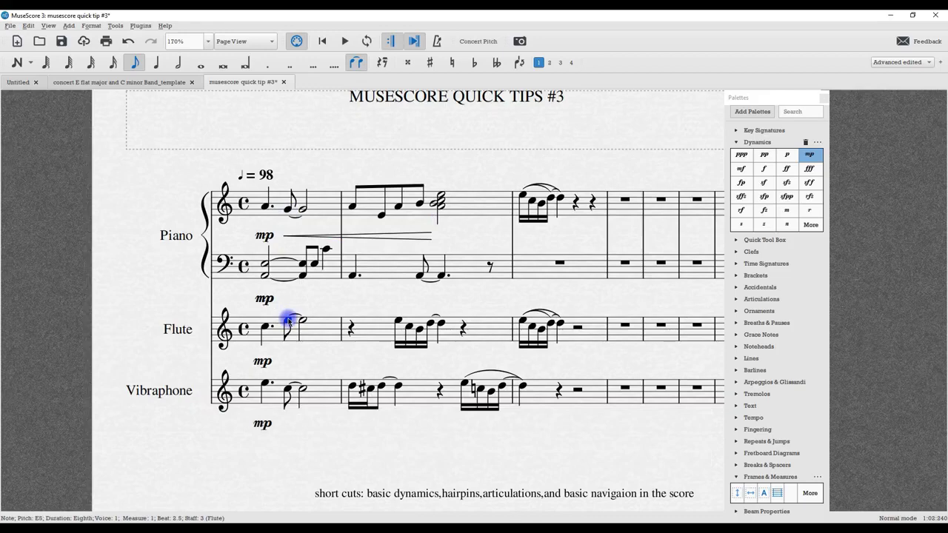
pyautogui.hotkey('shift', 'Right')
pyautogui.hotkey('shift', 'Down')
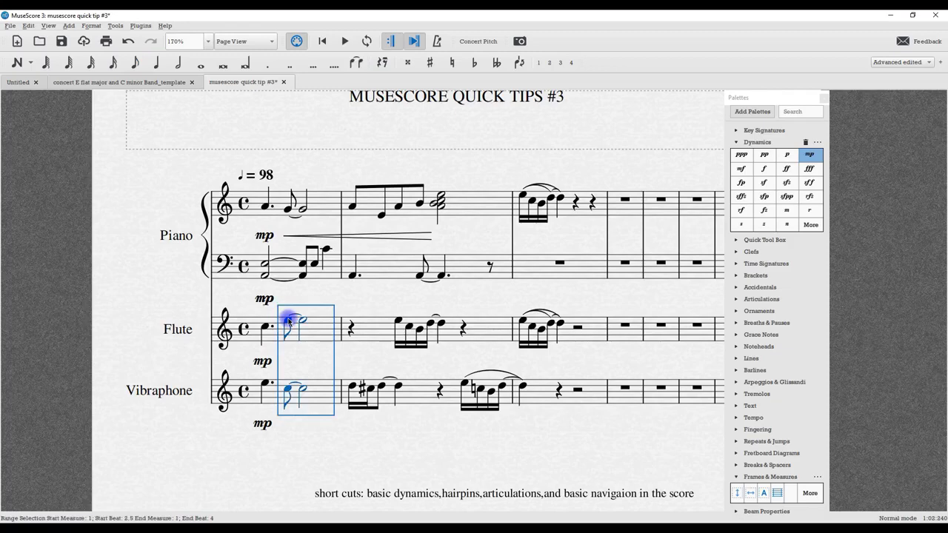
pyautogui.hotkey('shift', 'Right')
pyautogui.hotkey('shift', 'Right')
pyautogui.hotkey('shift', 'Right')
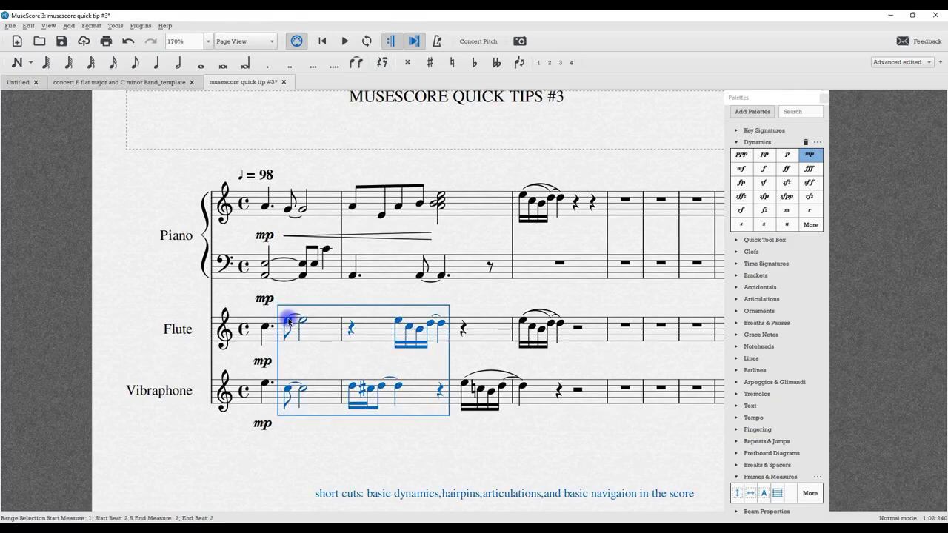